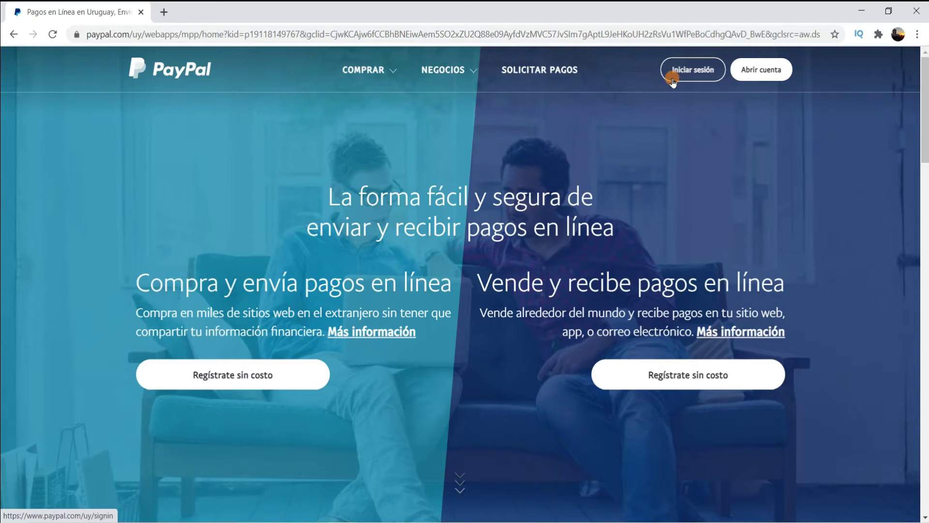
# Step: From 'Abrir cuenta', choose the free Personal signup with 'Regístrate sin costo'
pyautogui.click(761, 72)
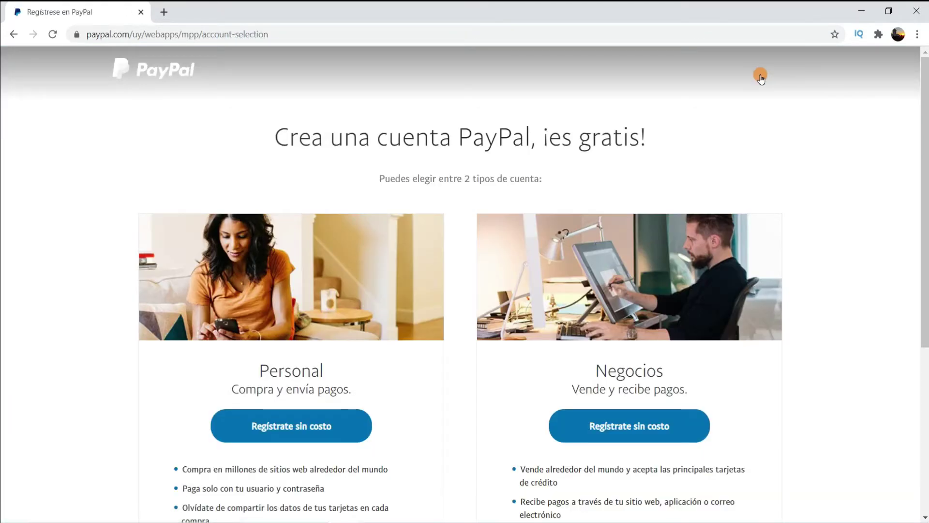
pyautogui.scroll(-1, 759, 75)
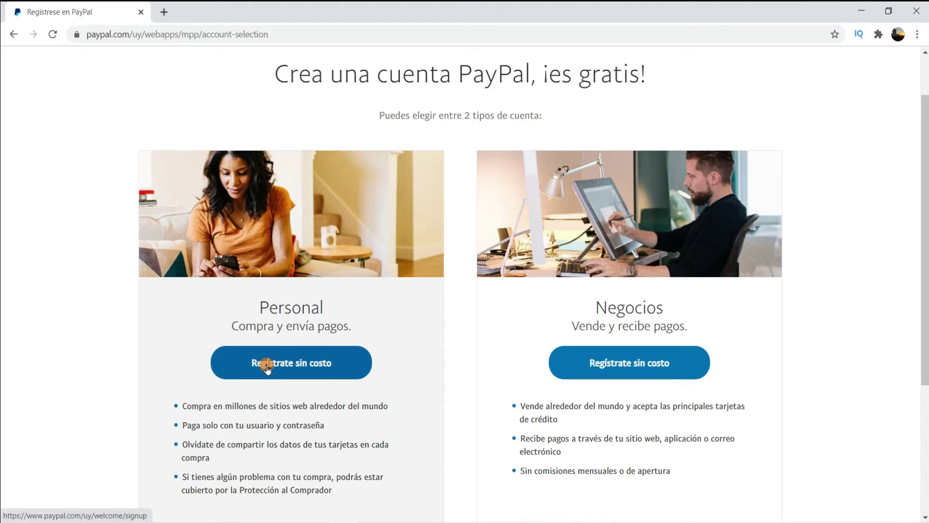
pyautogui.click(267, 367)
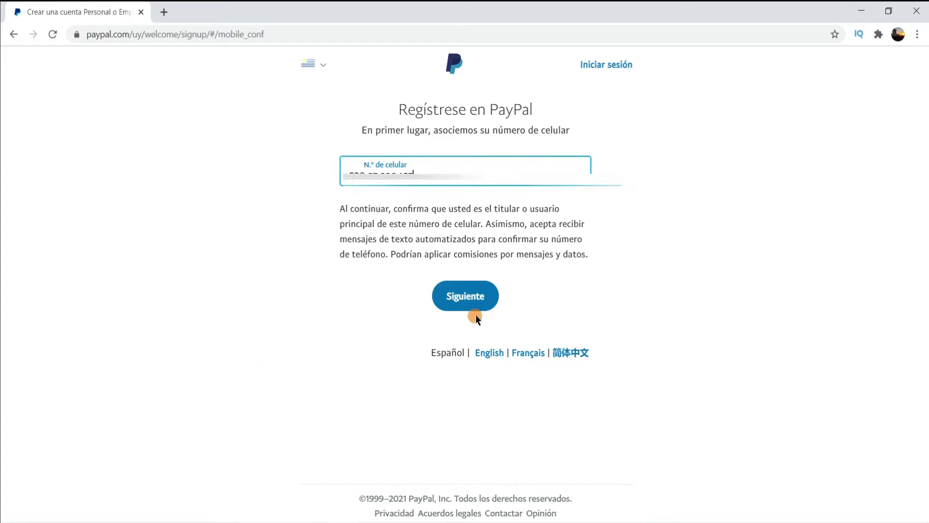
# Step: Submit the mobile number and enter the six-digit SMS verification code
pyautogui.click(473, 299)
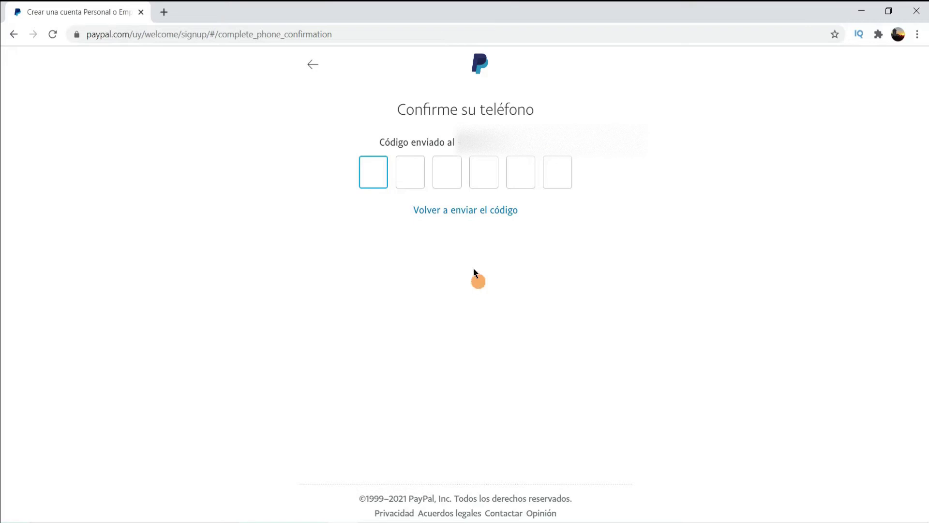
pyautogui.click(379, 172)
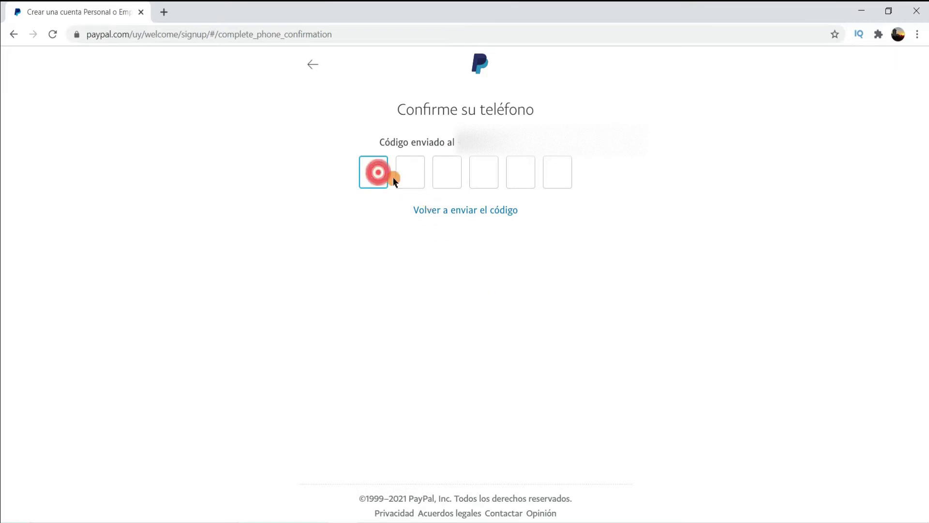
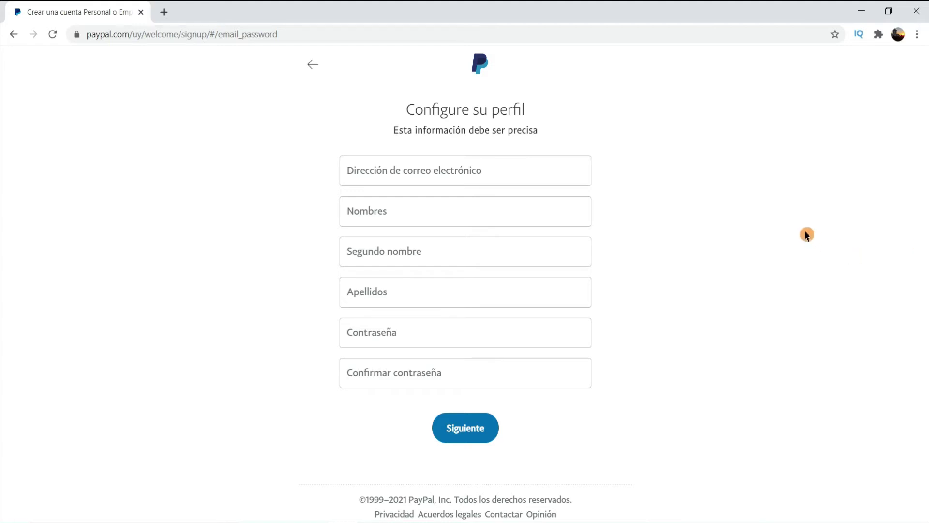
# Step: Enter the account e-mail, first name and last name, leaving the middle name blank
pyautogui.click(482, 176)
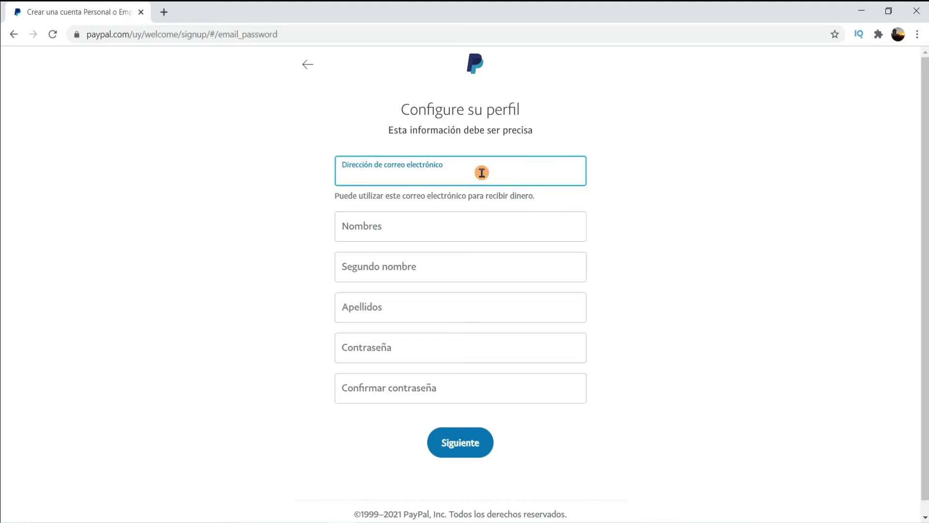
pyautogui.press('capslock')
pyautogui.write('af')
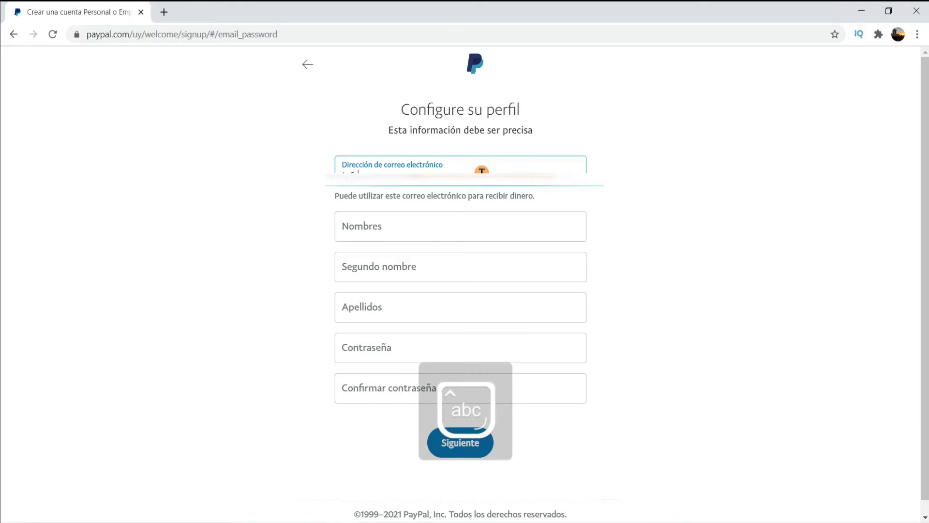
pyautogui.write('al')
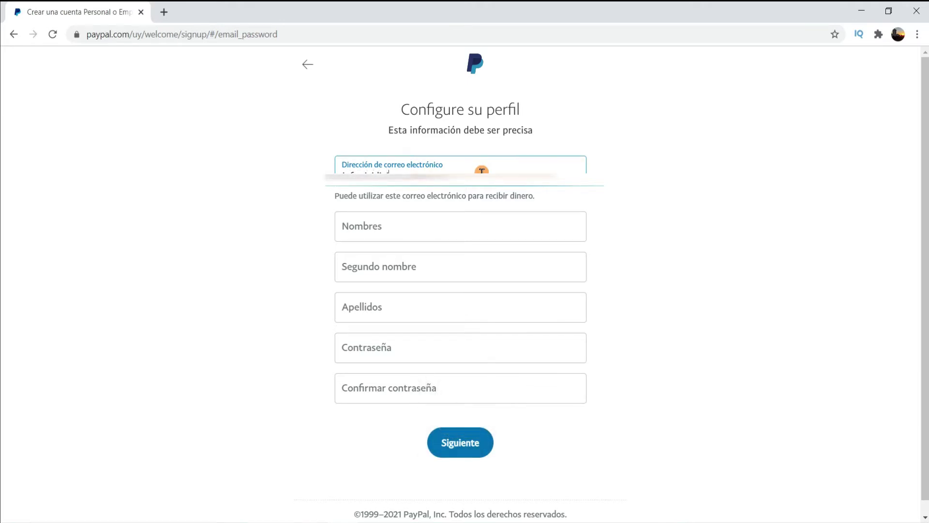
pyautogui.press('Tab')
pyautogui.write('Vivi')
pyautogui.press('Tab')
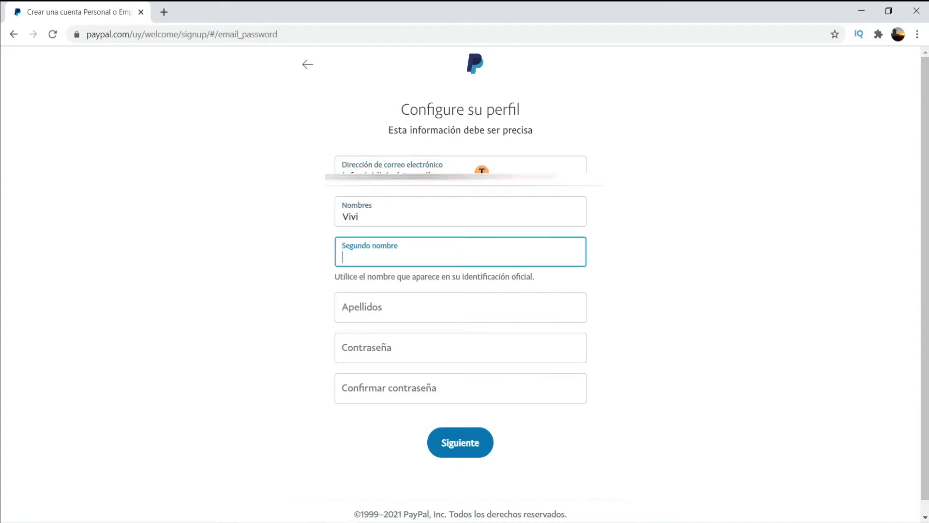
pyautogui.press('Tab')
pyautogui.write('Digital')
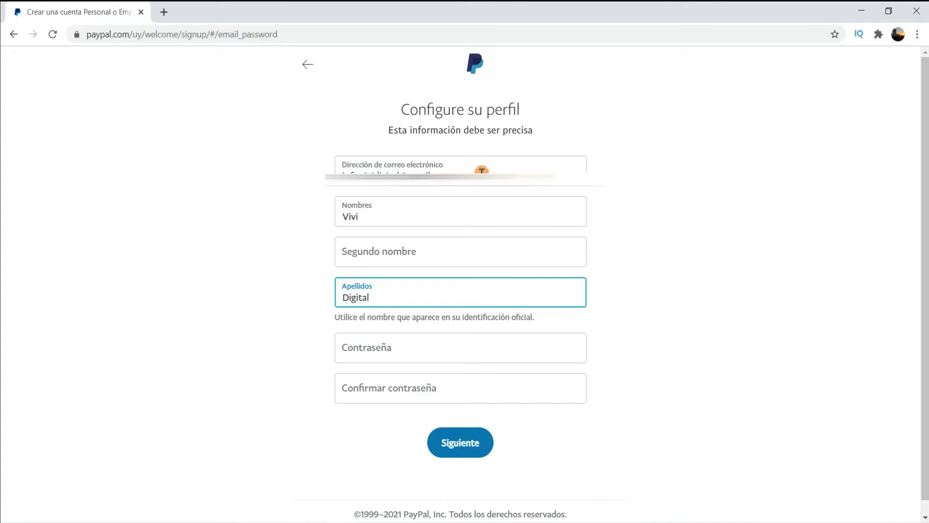
# Step: Set and confirm the account password, then continue to the address page
pyautogui.press('Tab')
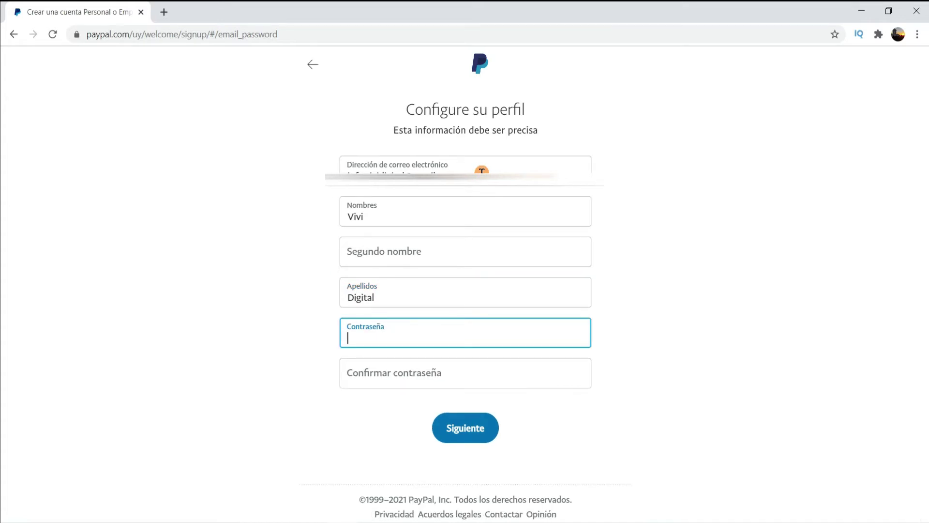
pyautogui.write('•••••••••')
pyautogui.click(389, 366)
pyautogui.write('••••••')
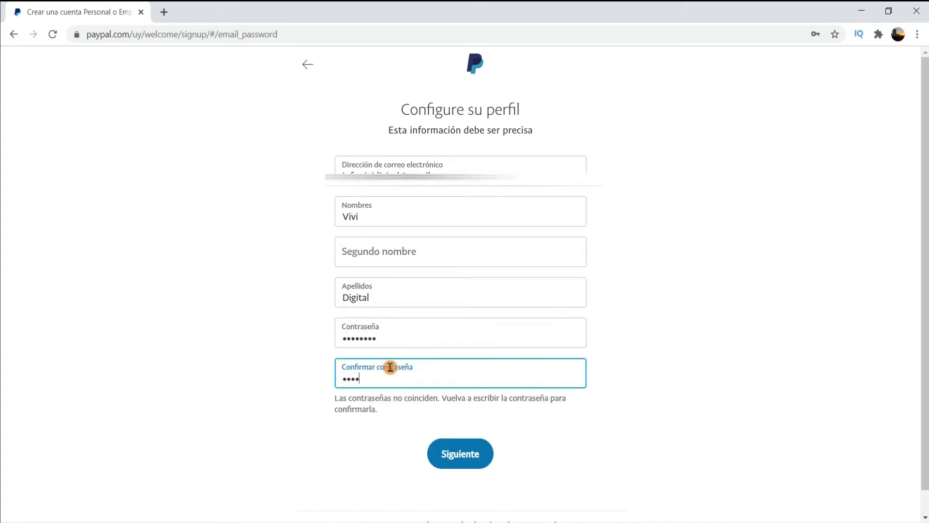
pyautogui.write('•••')
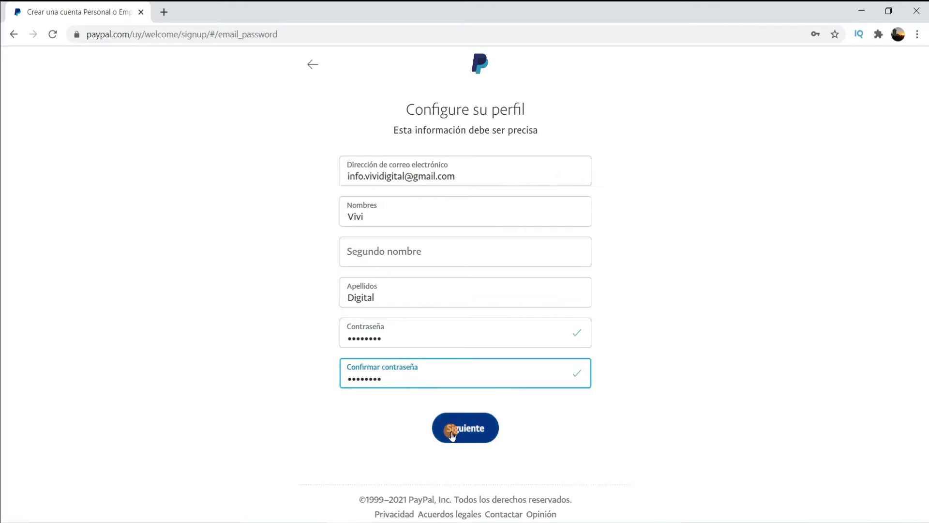
pyautogui.click(450, 432)
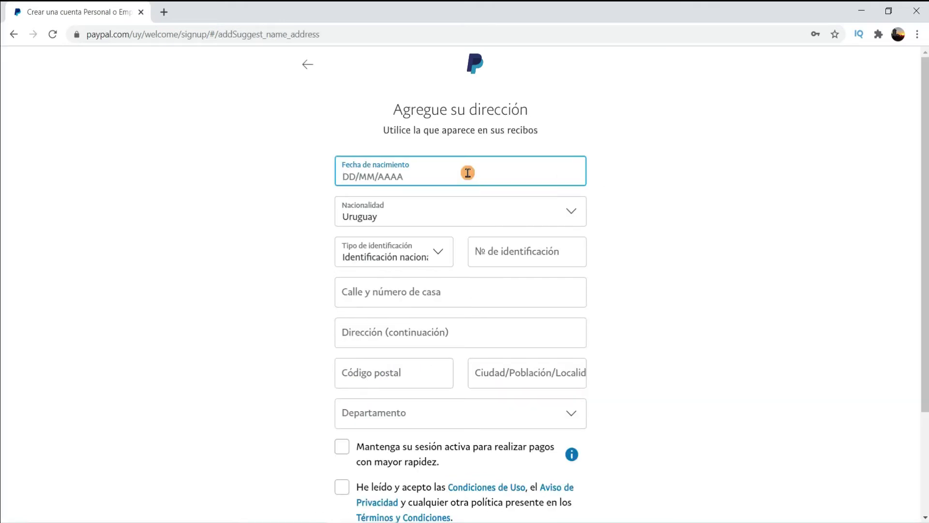
# Step: Enter the date of birth and keep national ID as the identification type
pyautogui.click(426, 254)
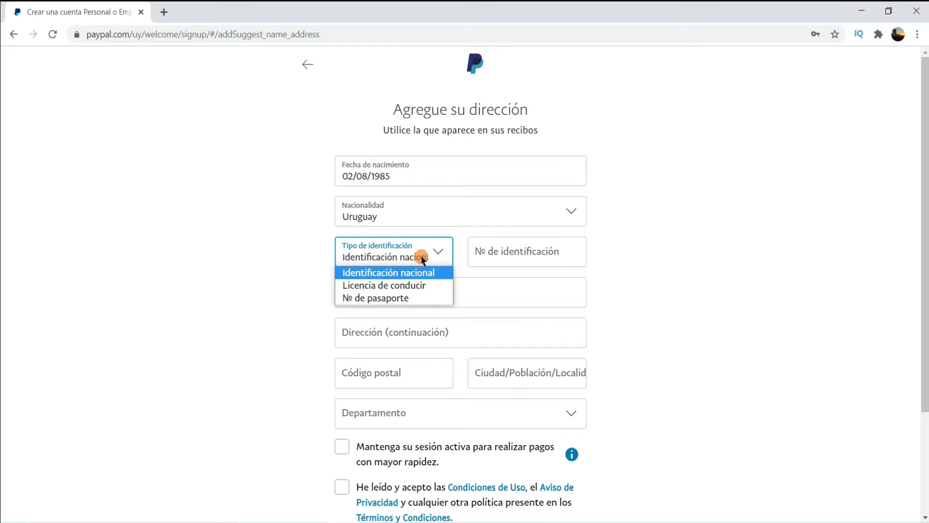
pyautogui.click(387, 257)
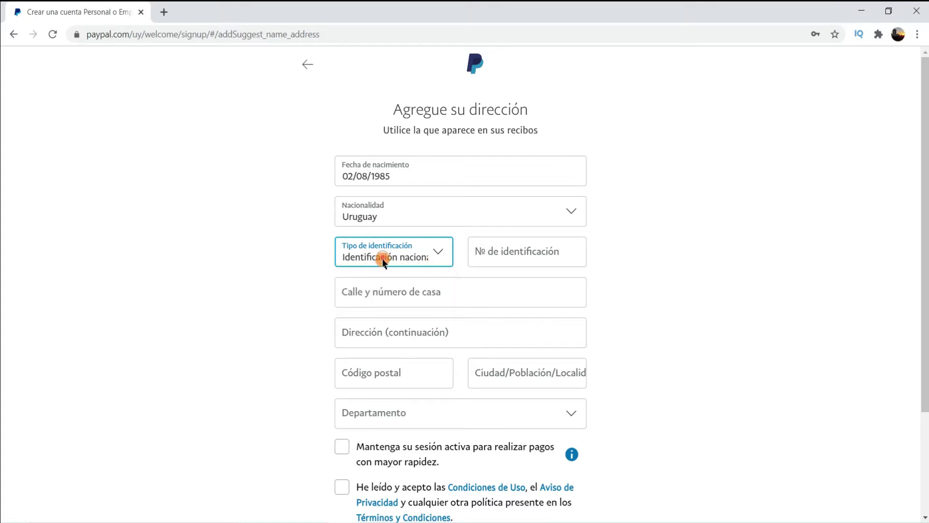
pyautogui.click(398, 261)
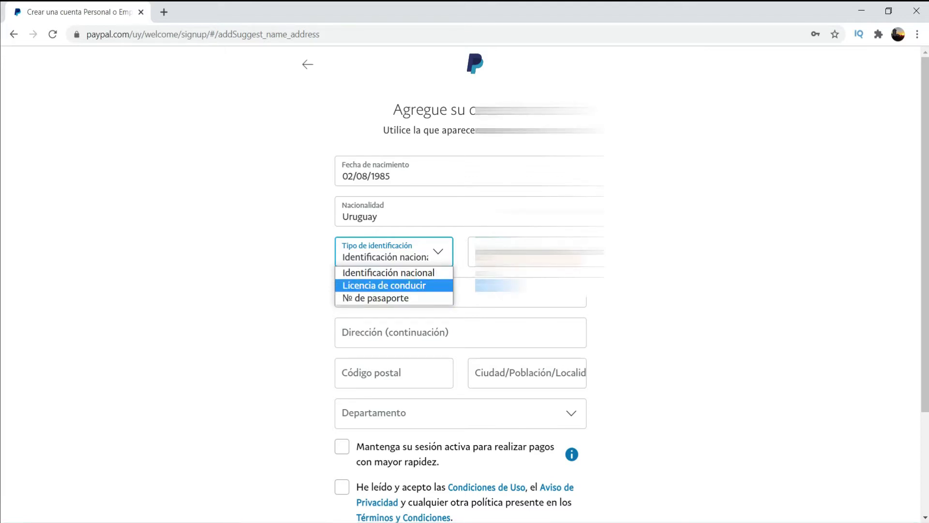
pyautogui.click(459, 296)
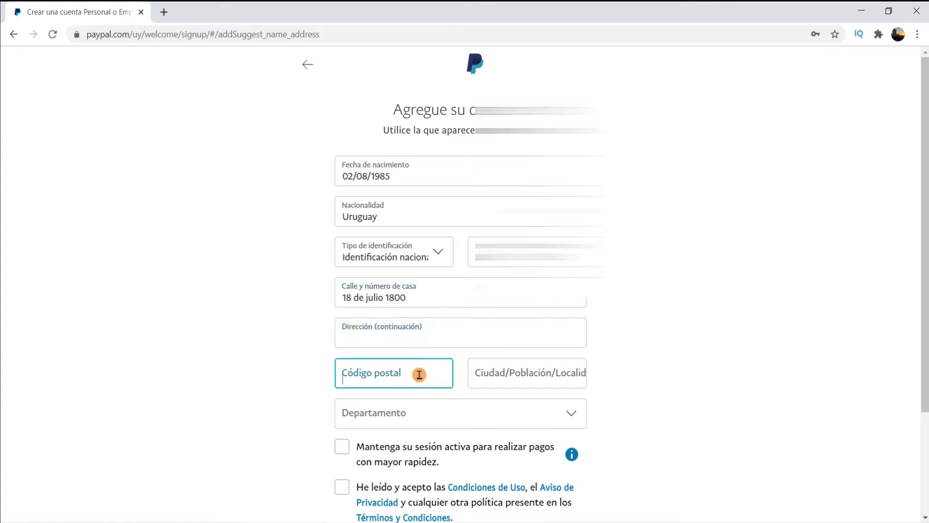
# Step: Fill in the postal code, with Montevideo as both city and department
pyautogui.click(432, 380)
pyautogui.write('11200')
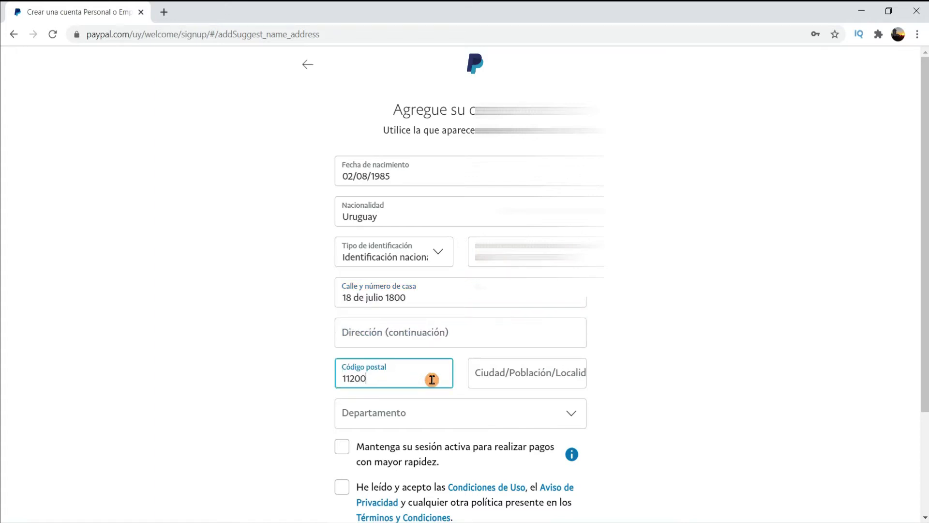
pyautogui.click(511, 372)
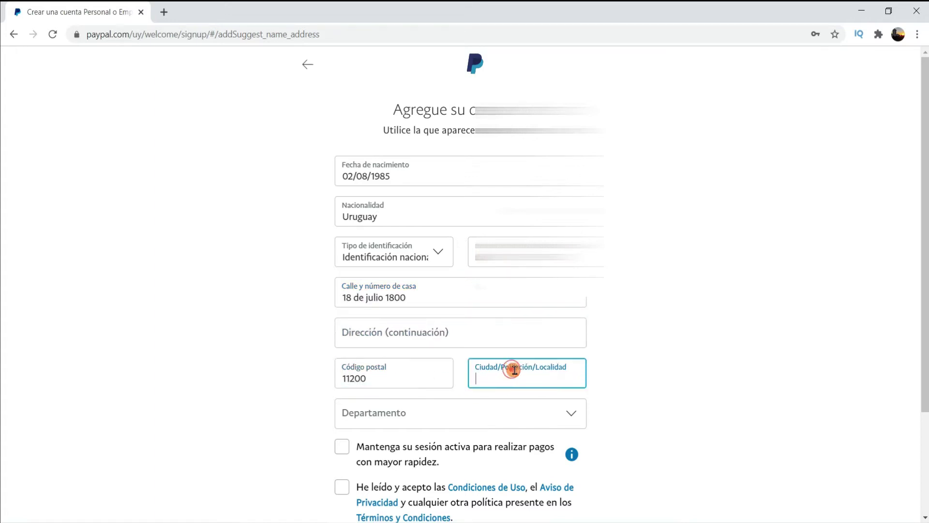
pyautogui.write('Montevideo')
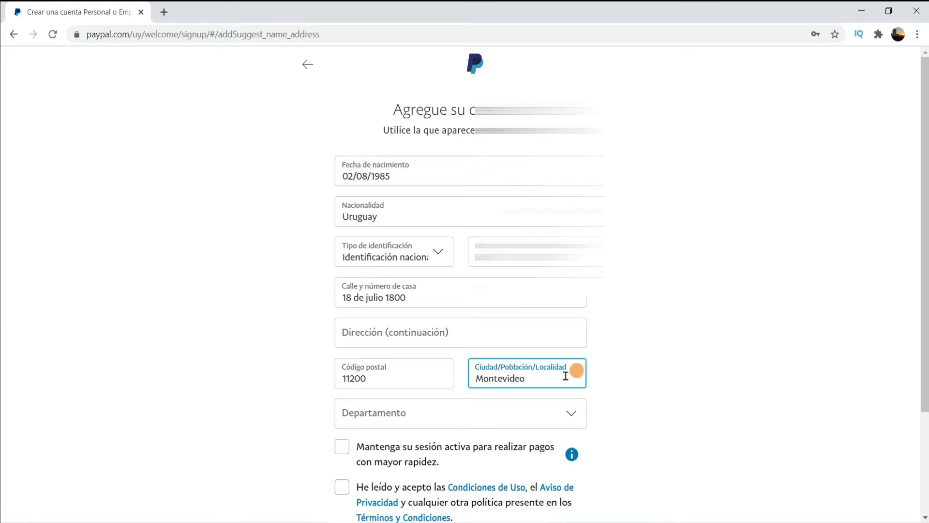
pyautogui.click(555, 413)
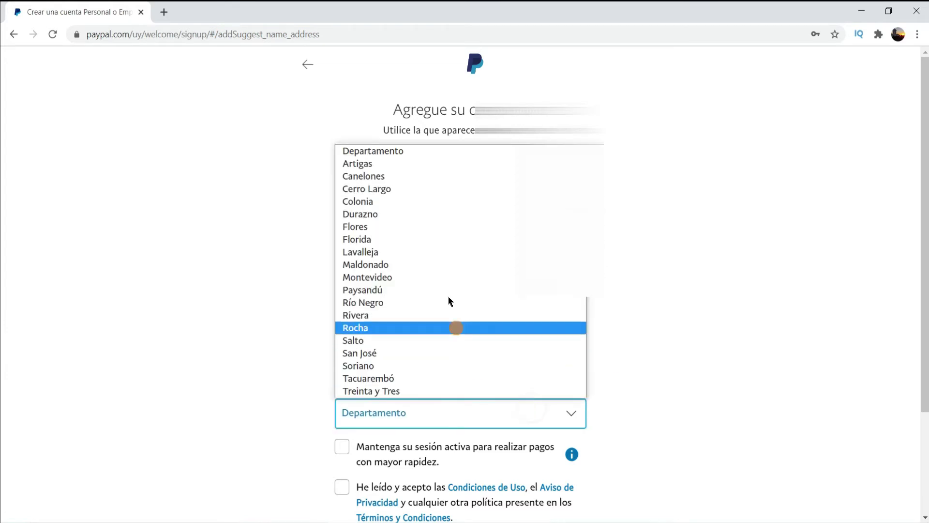
pyautogui.click(382, 278)
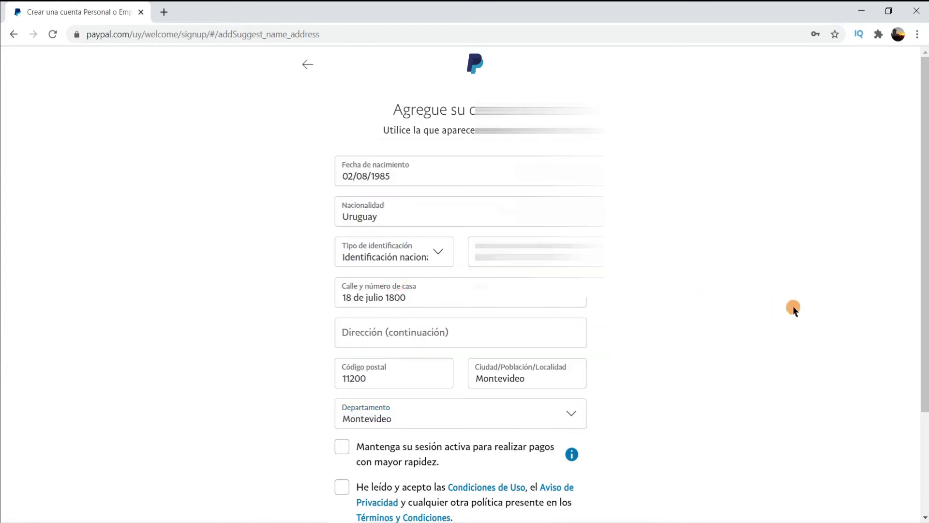
pyautogui.scroll(-3, 792, 308)
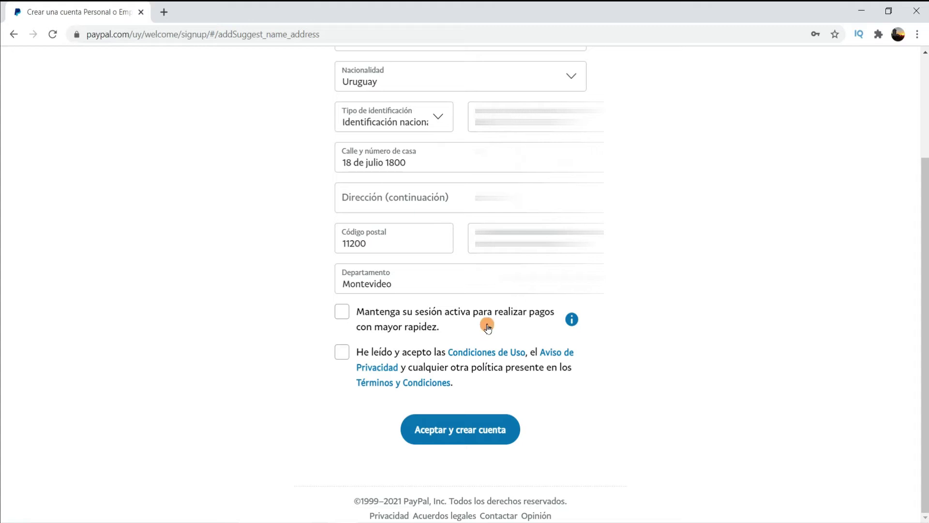
# Step: Accept the terms of use and privacy notice and choose 'Aceptar y crear cuenta'
pyautogui.click(343, 357)
pyautogui.click(472, 430)
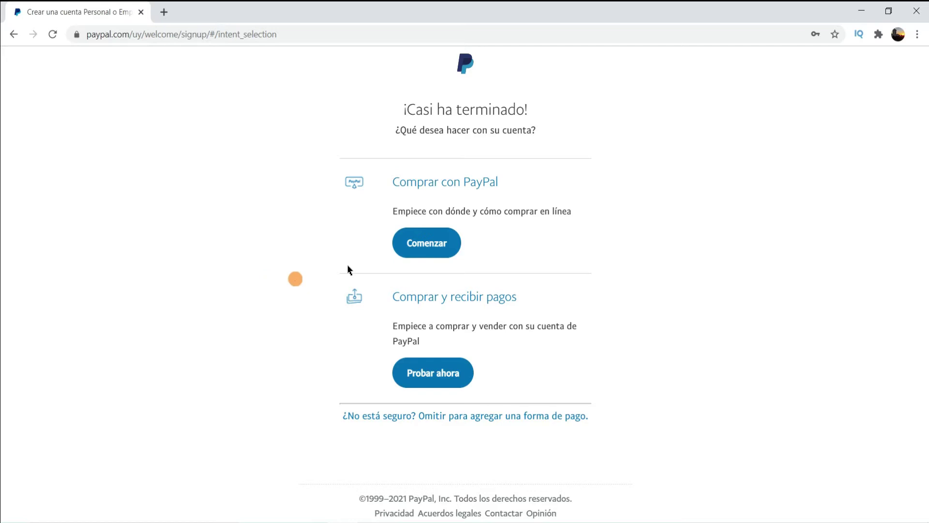
# Step: Pick Comenzar under 'Comprar con PayPal' to bring up the 'Asocie una tarjeta' form
pyautogui.click(434, 242)
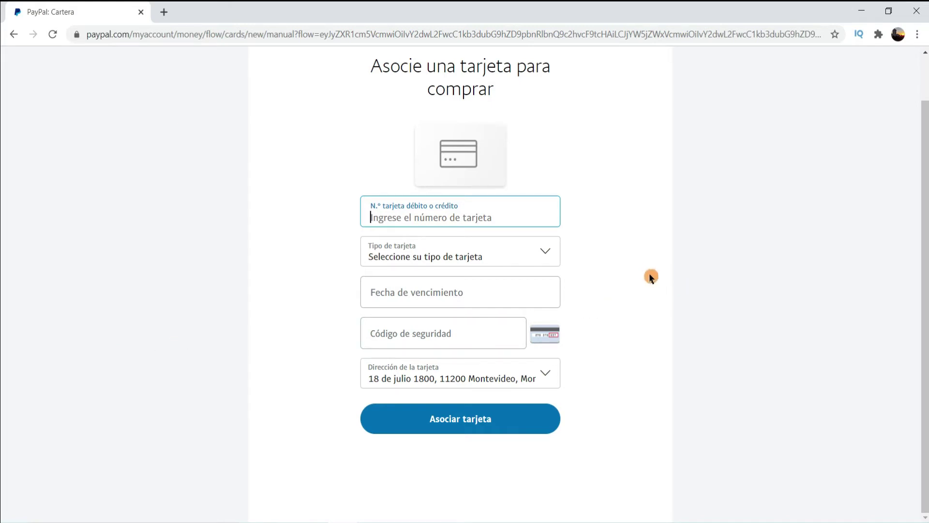
pyautogui.scroll(1, 643, 268)
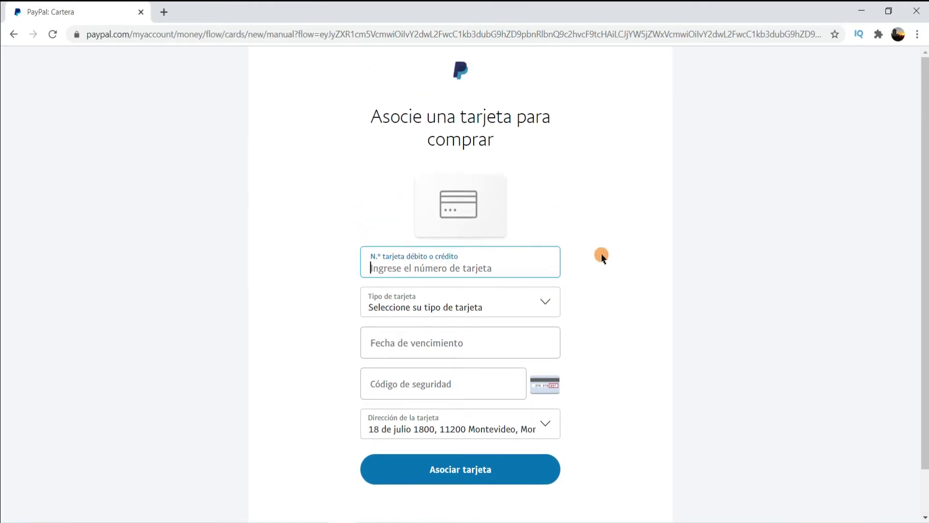
pyautogui.scroll(-1, 600, 252)
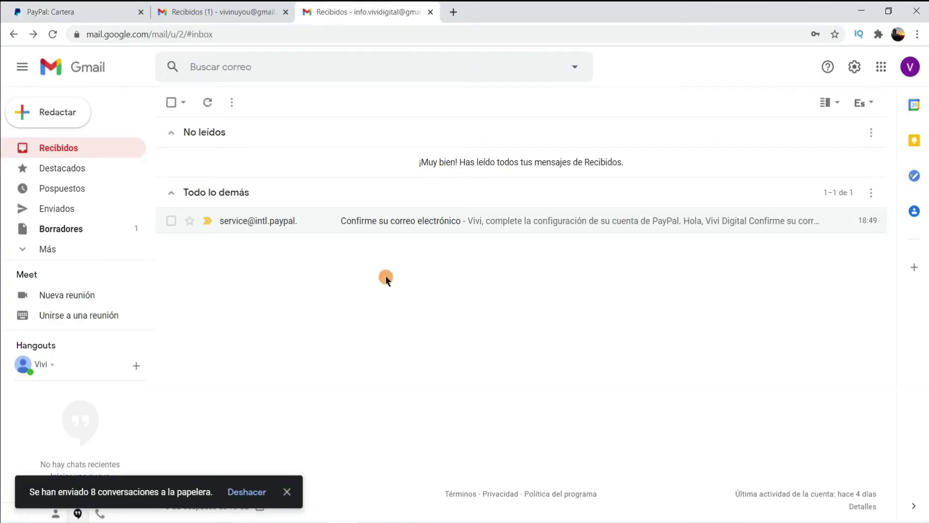
# Step: Open PayPal's 'Confirme su correo electrónico' message in Gmail, confirm the address, and begin signing in
pyautogui.click(380, 225)
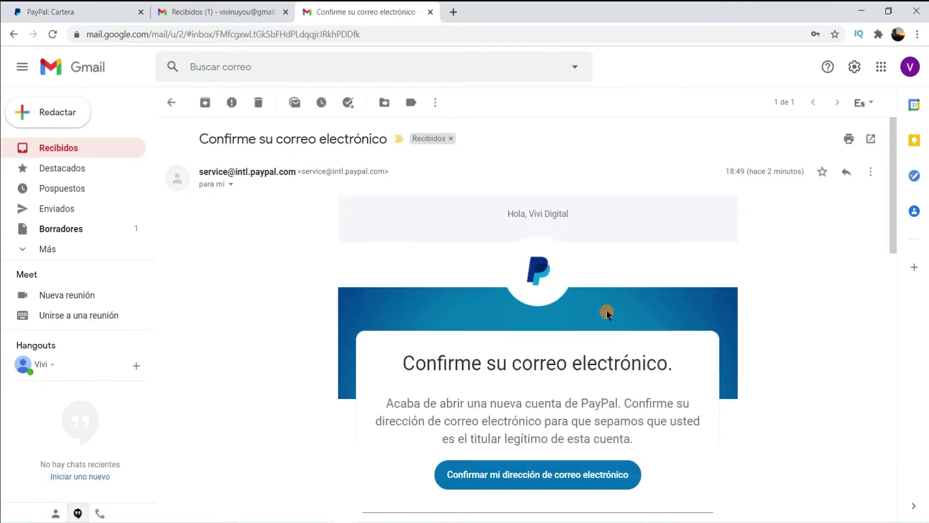
pyautogui.scroll(-1, 607, 310)
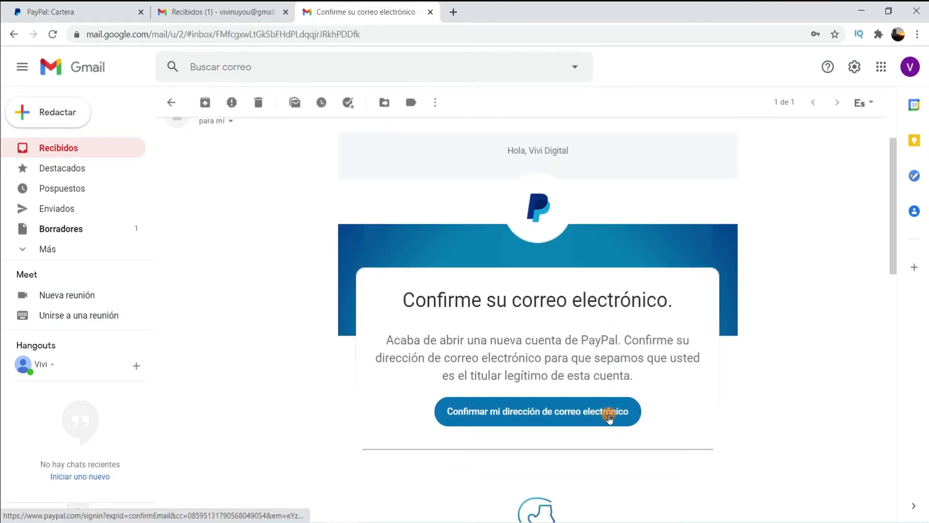
pyautogui.scroll(-1, 700, 431)
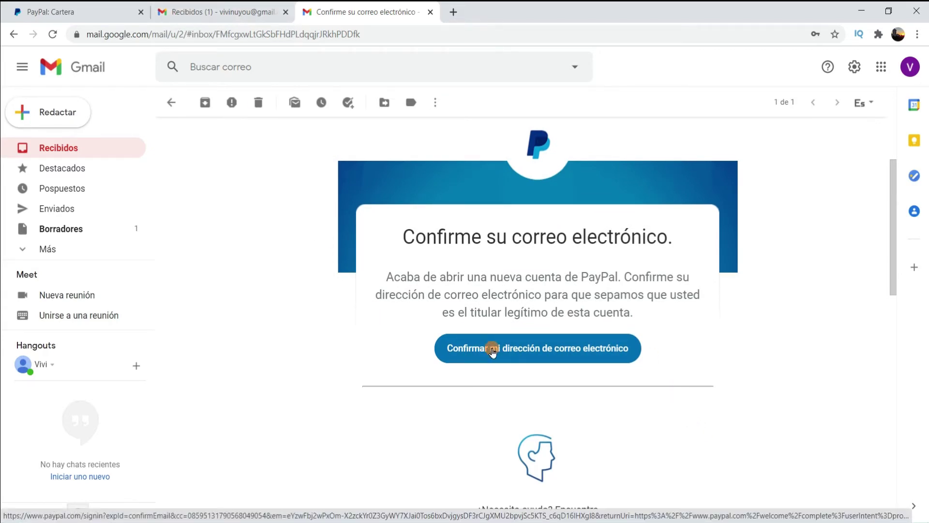
pyautogui.click(492, 349)
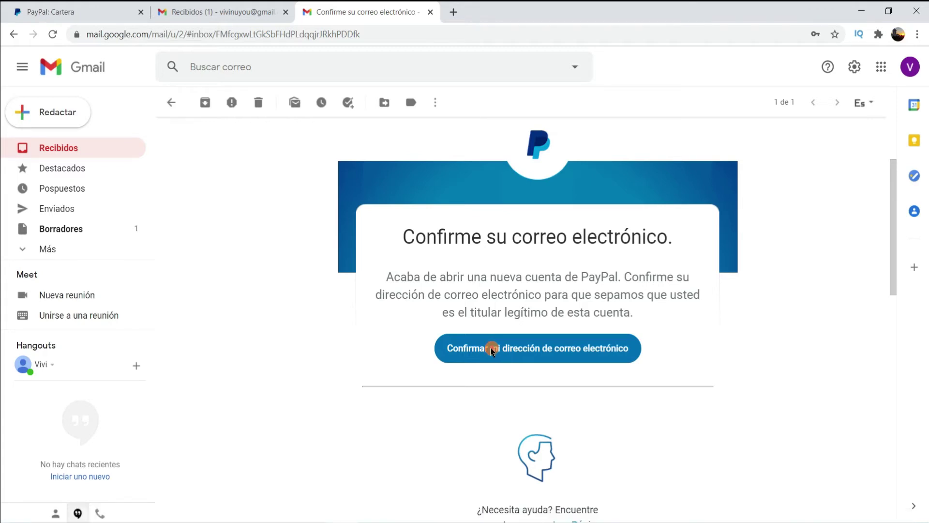
pyautogui.click(414, 280)
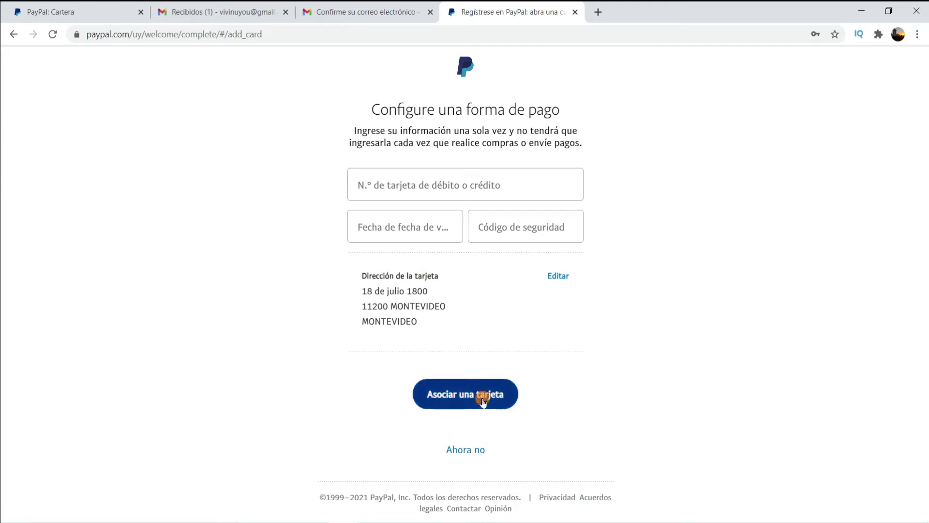
# Step: Decline card linking and the app download with 'Ahora no', then choose 'Ir a mi cuenta'
pyautogui.click(468, 453)
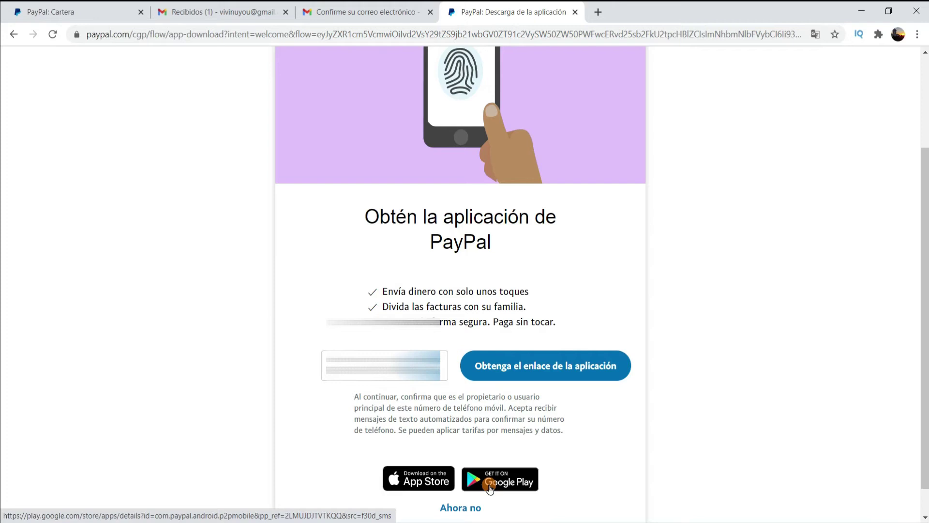
pyautogui.scroll(-1, 484, 484)
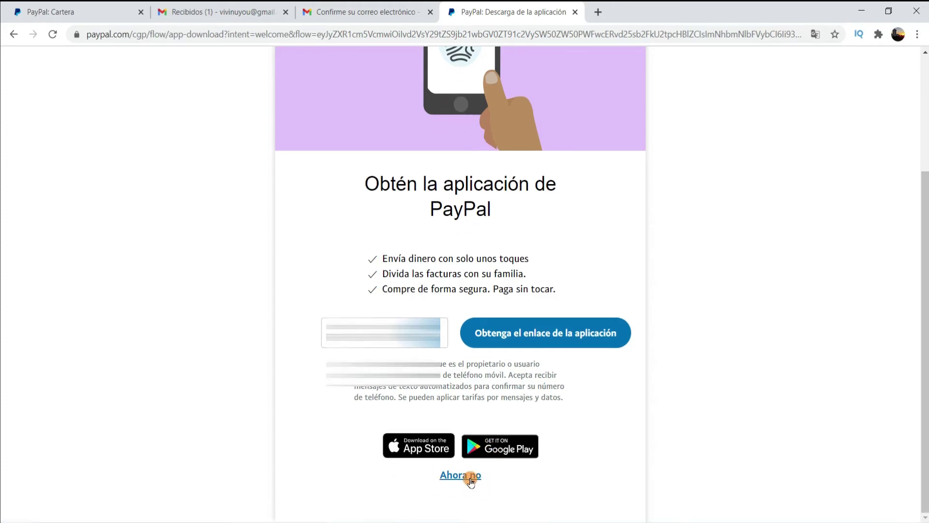
pyautogui.click(481, 481)
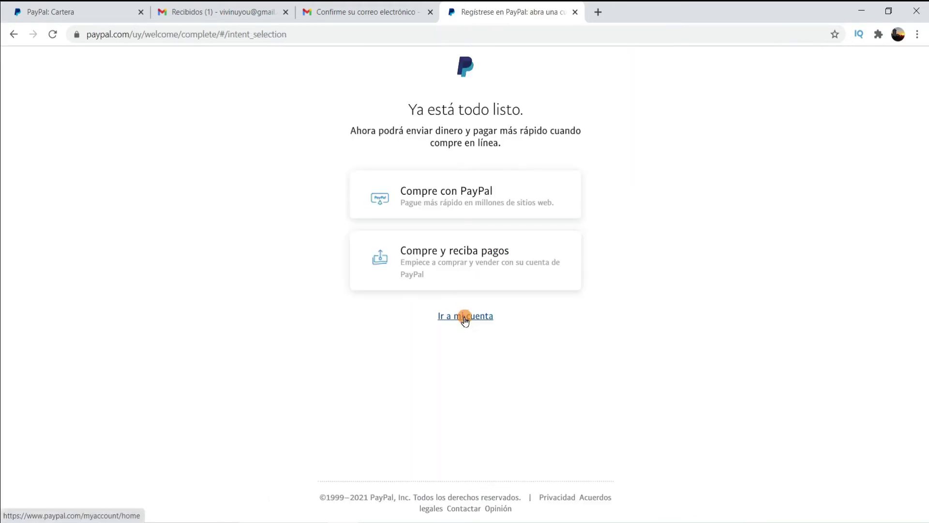
pyautogui.click(464, 315)
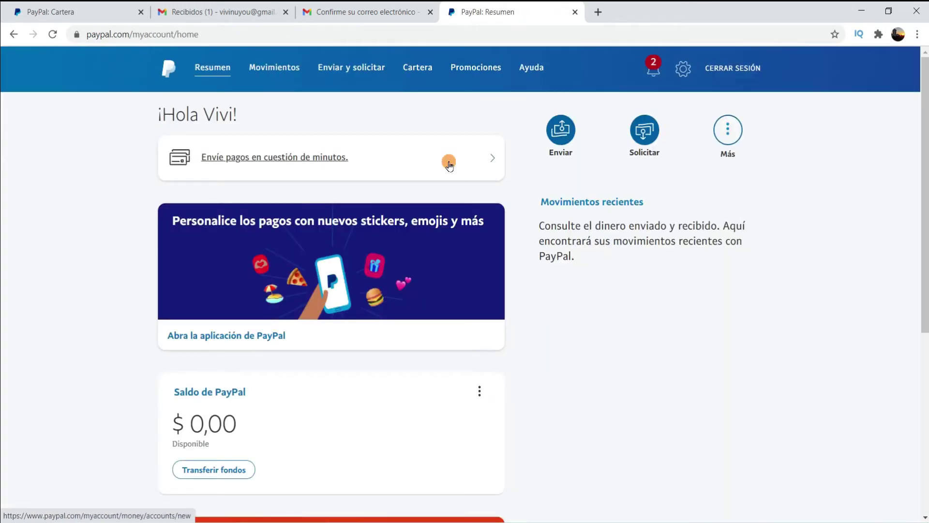
# Step: Open settings from the gear icon, browse the Cuenta tab, then switch to SEGURIDAD
pyautogui.click(682, 71)
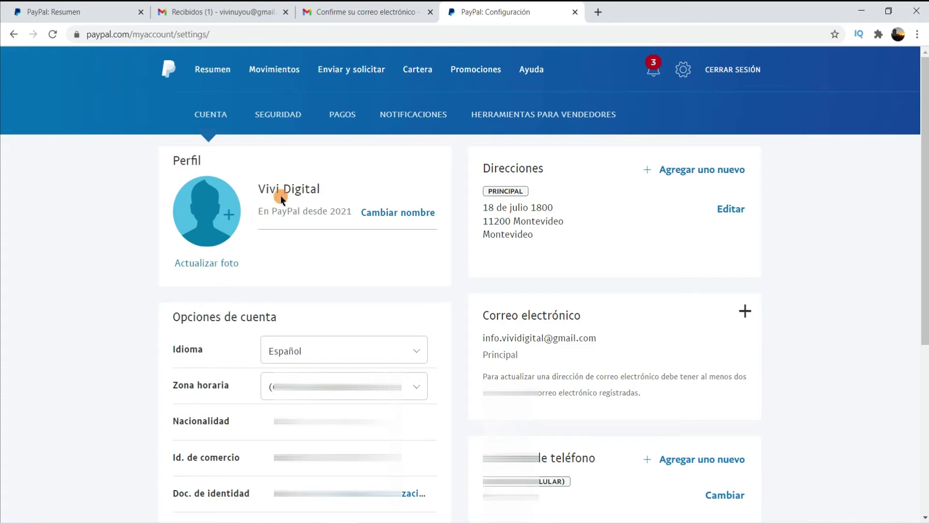
pyautogui.scroll(-1, 287, 199)
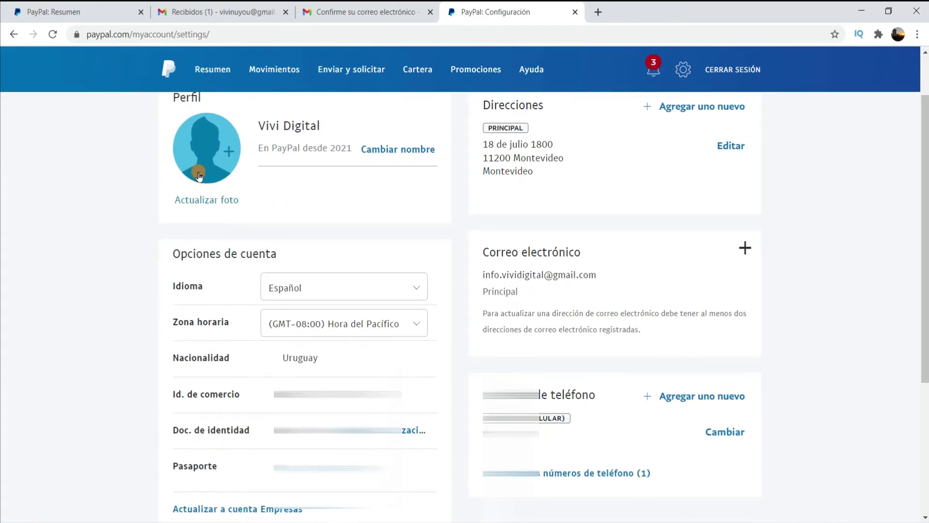
pyautogui.scroll(-1, 283, 201)
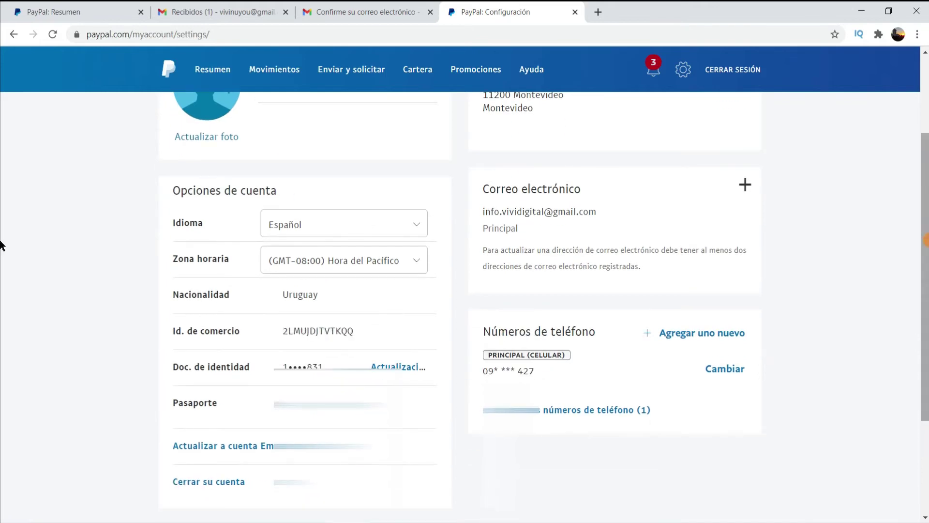
pyautogui.scroll(3, 921, 253)
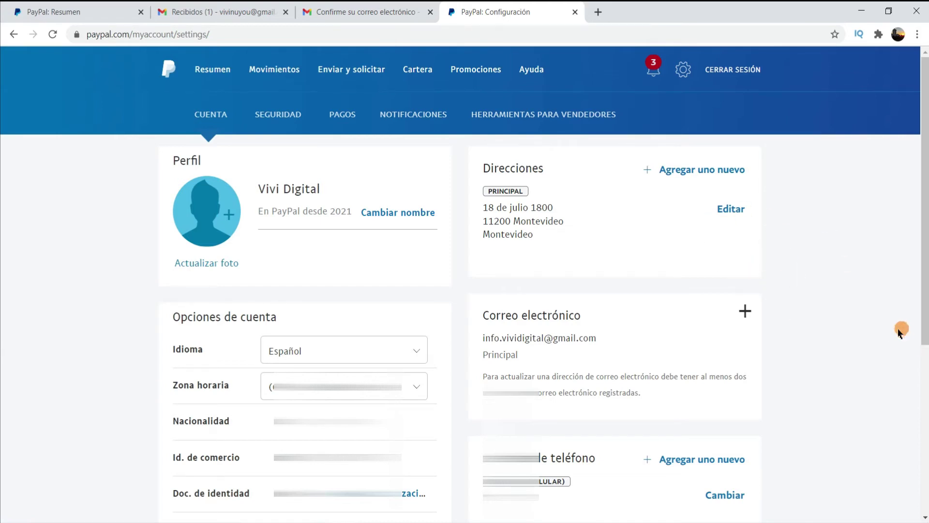
pyautogui.scroll(-1, 878, 320)
pyautogui.scroll(1, 879, 322)
pyautogui.click(288, 114)
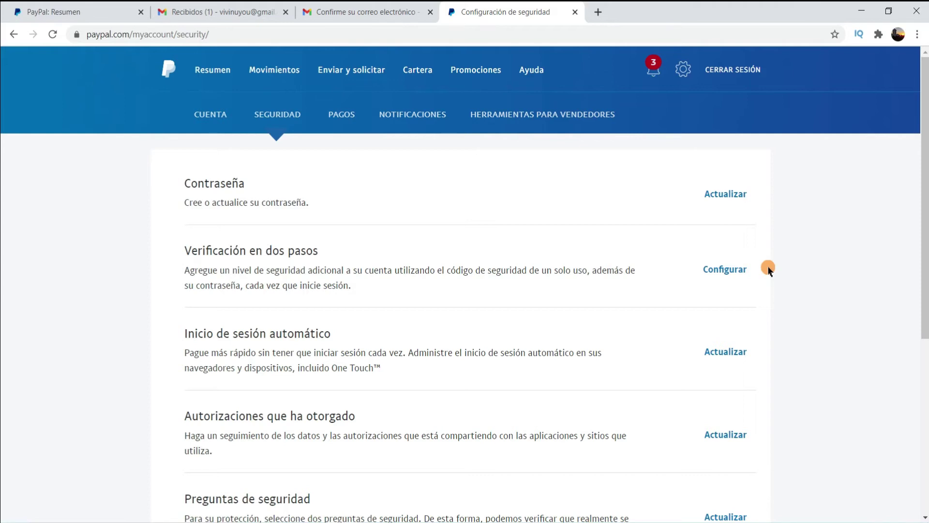
# Step: Start two-step verification setup and choose 'Utilizar una aplicación de autenticación'
pyautogui.click(729, 269)
pyautogui.moveTo(477, 218)
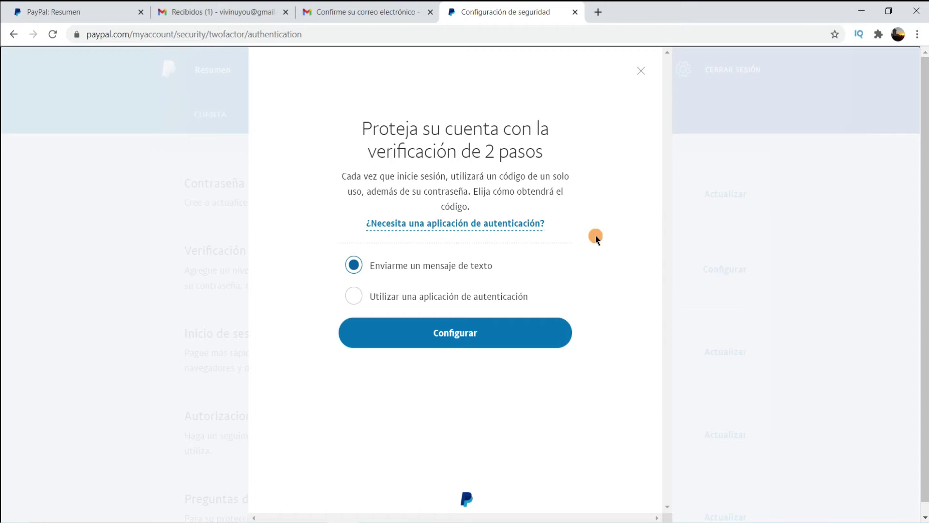
pyautogui.click(355, 296)
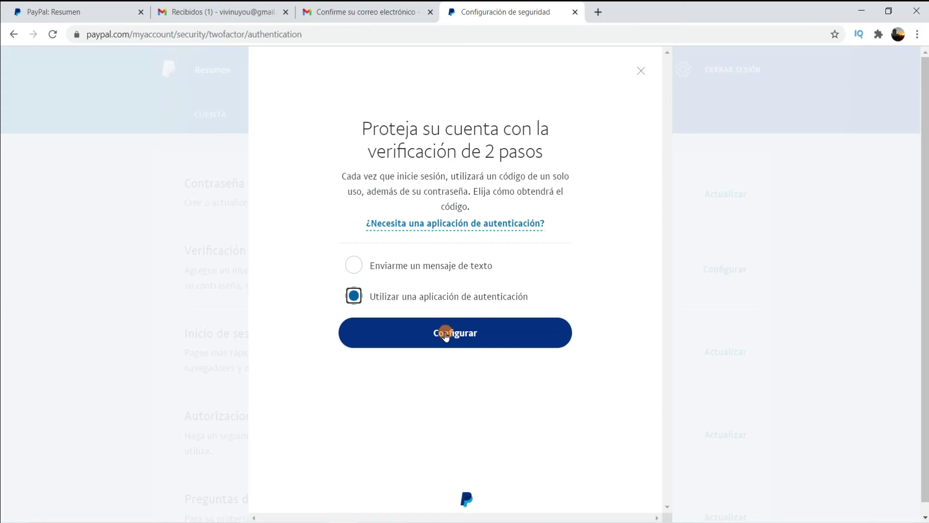
pyautogui.click(446, 334)
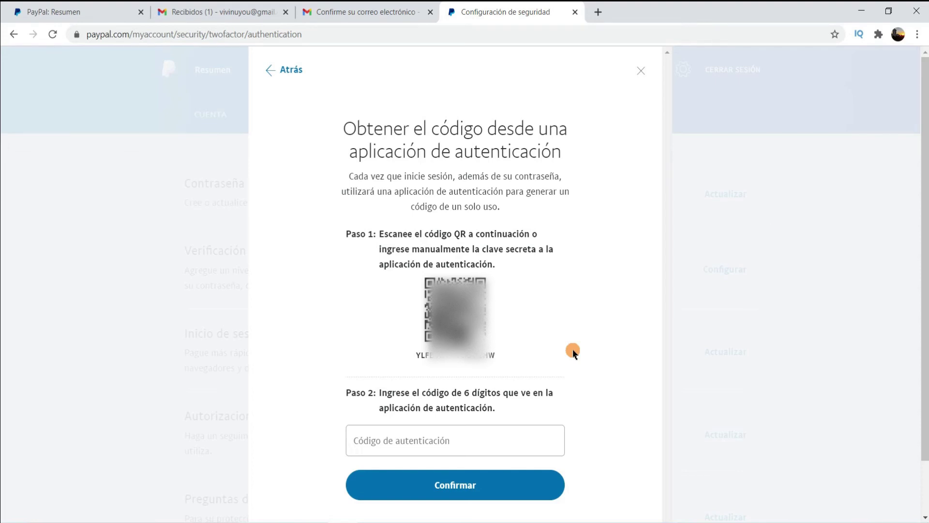
# Step: Paste and confirm the 6-digit authenticator code, then finish with Listo
pyautogui.click(448, 443)
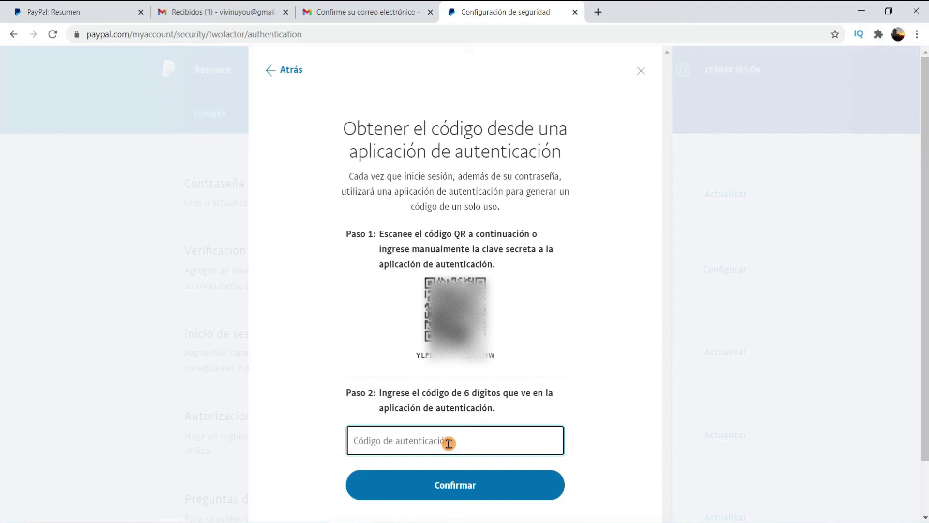
pyautogui.press('Return')
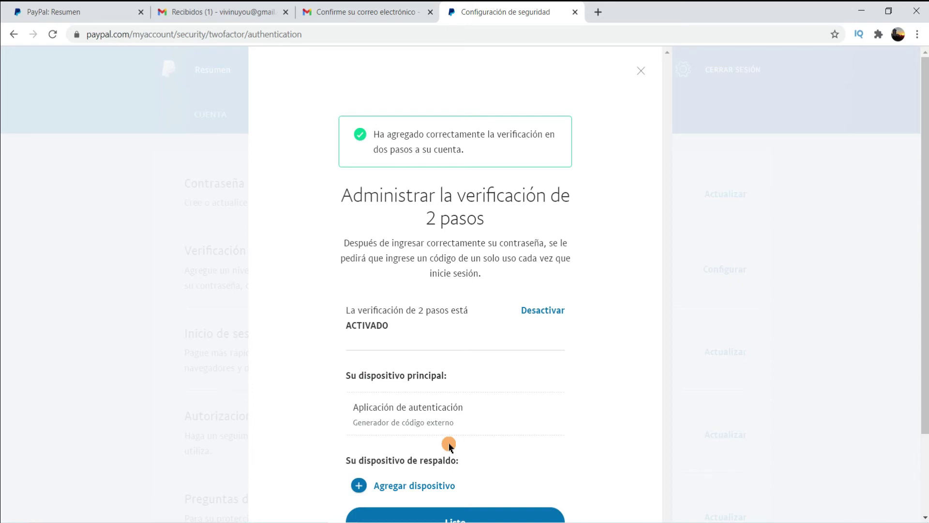
pyautogui.scroll(-2, 448, 443)
pyautogui.click(466, 459)
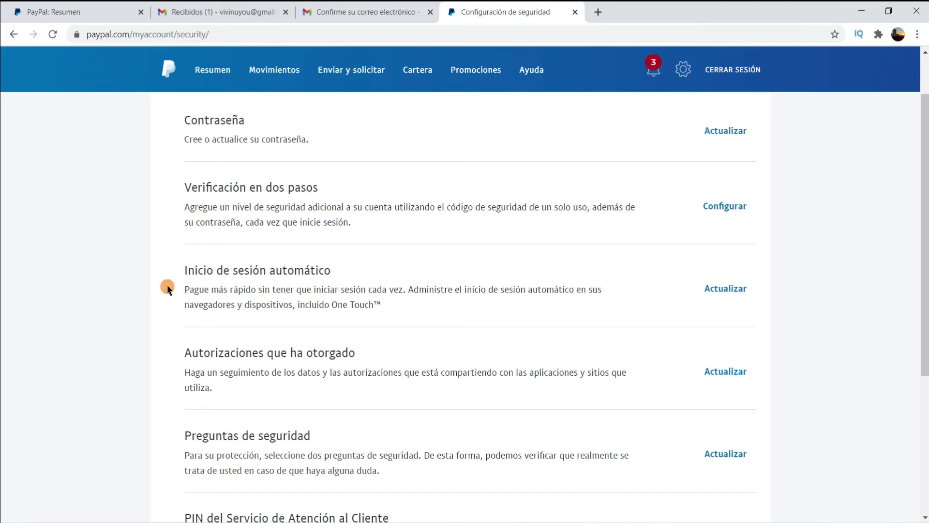
# Step: Choose the father's middle name as the first security question and enter its answer
pyautogui.scroll(-3, 184, 271)
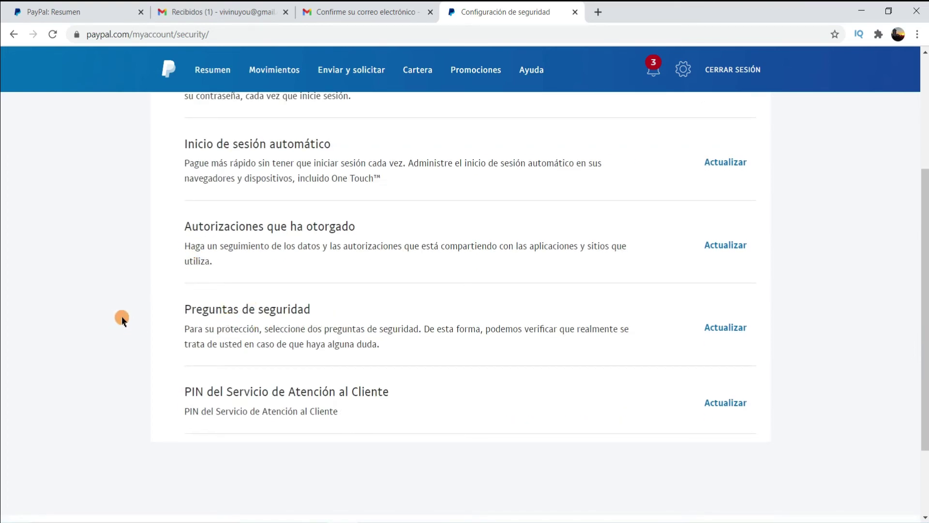
pyautogui.click(716, 326)
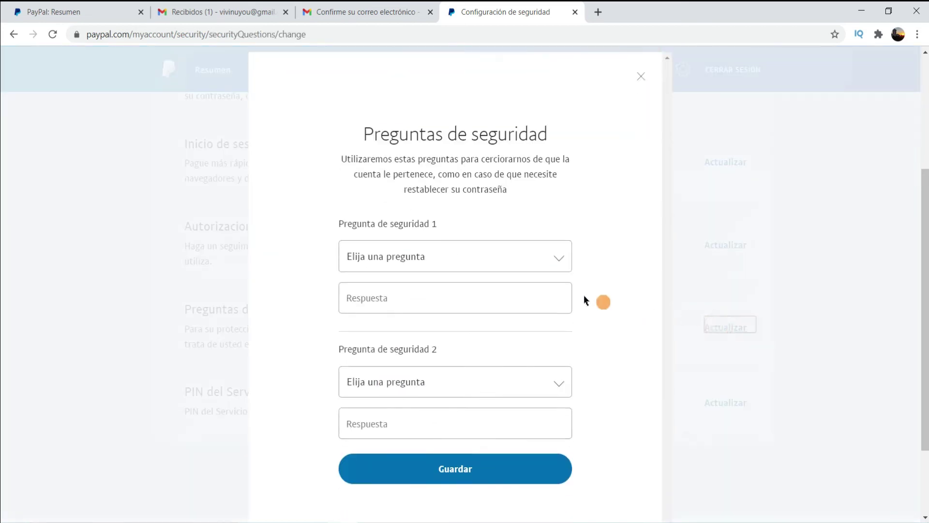
pyautogui.scroll(-1, 586, 300)
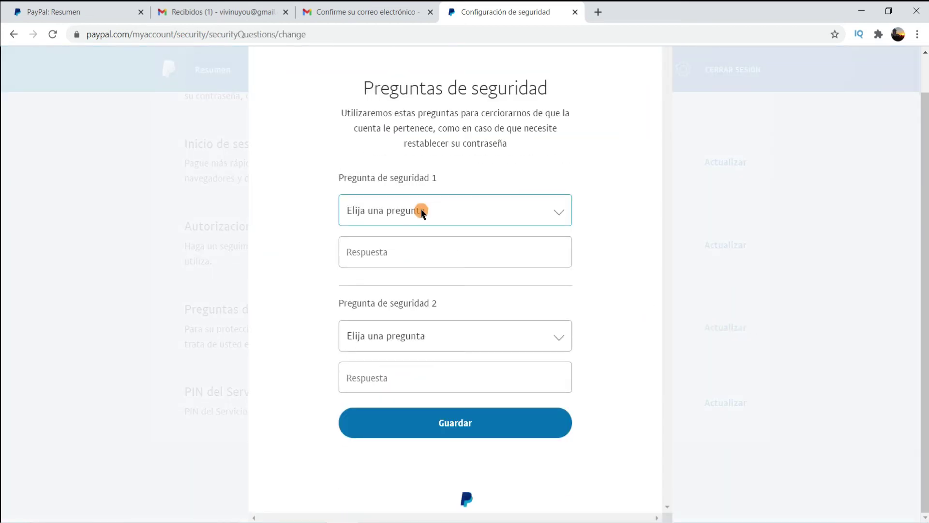
pyautogui.click(423, 213)
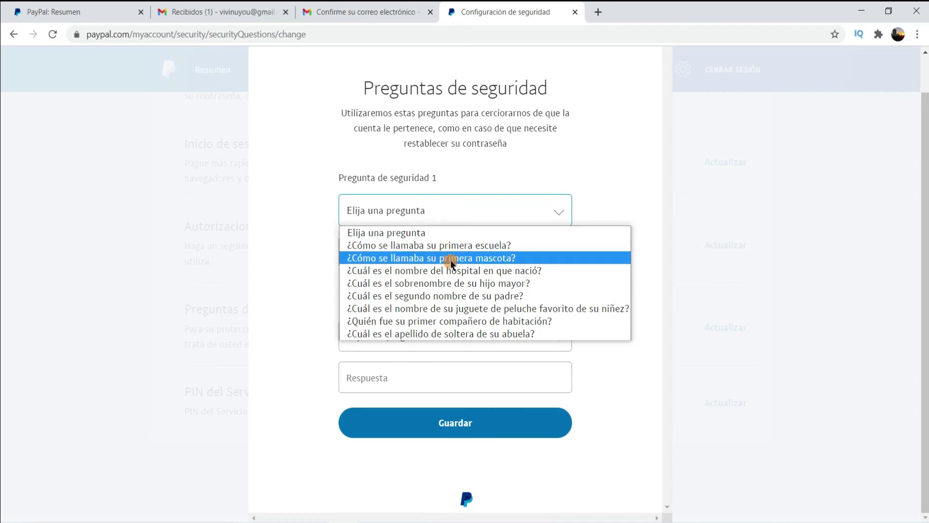
pyautogui.click(459, 296)
pyautogui.click(427, 256)
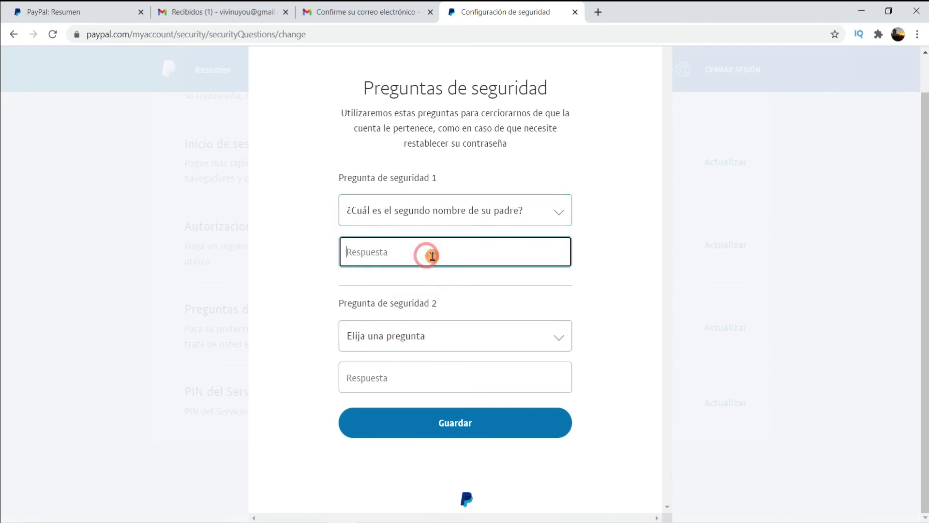
# Step: Choose the grandmother's maiden surname as the second question, enter its answer, and save both
pyautogui.click(448, 339)
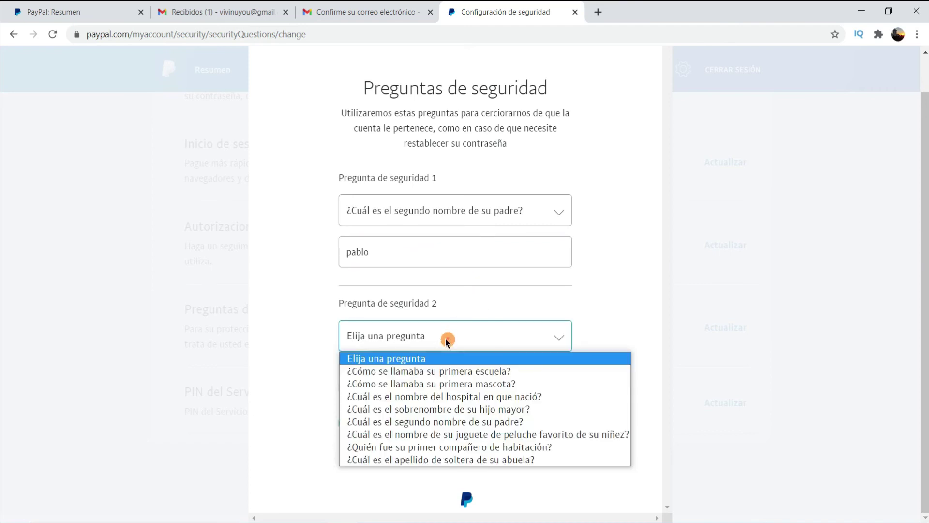
pyautogui.click(494, 459)
pyautogui.click(460, 377)
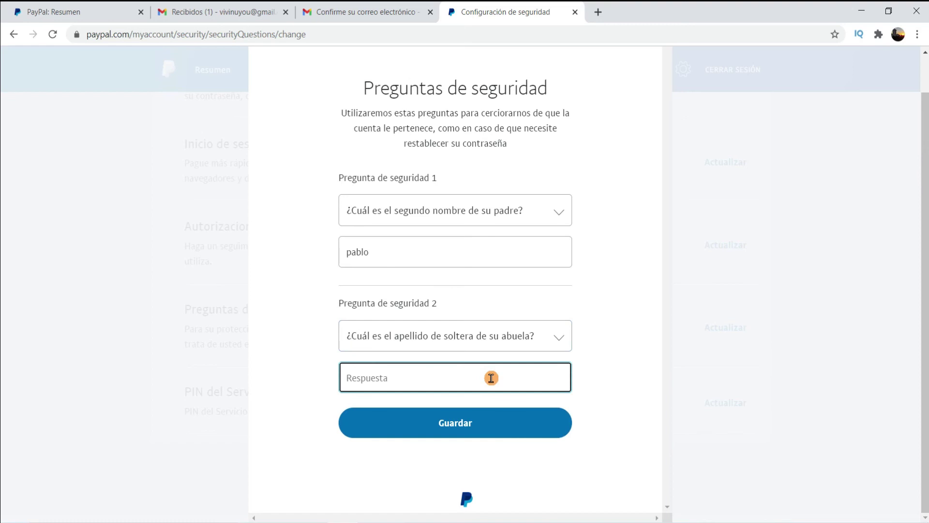
pyautogui.click(458, 427)
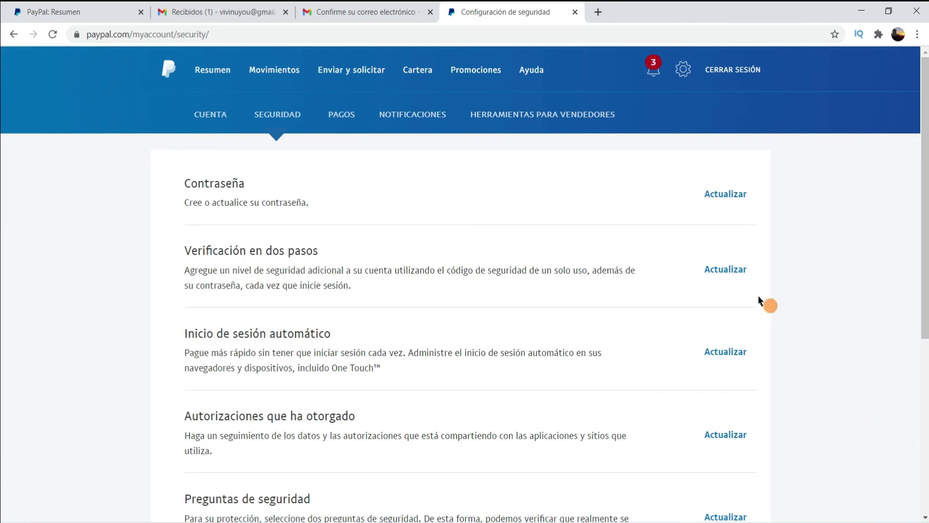
# Step: Go to Cartera and review the $ 0,00 balance and the card and bank linking options
pyautogui.click(417, 78)
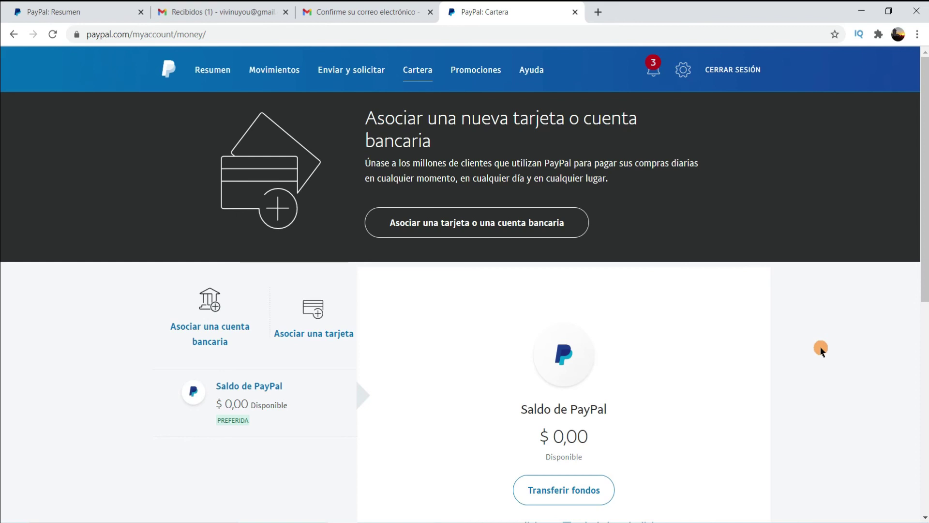
pyautogui.scroll(-1, 806, 347)
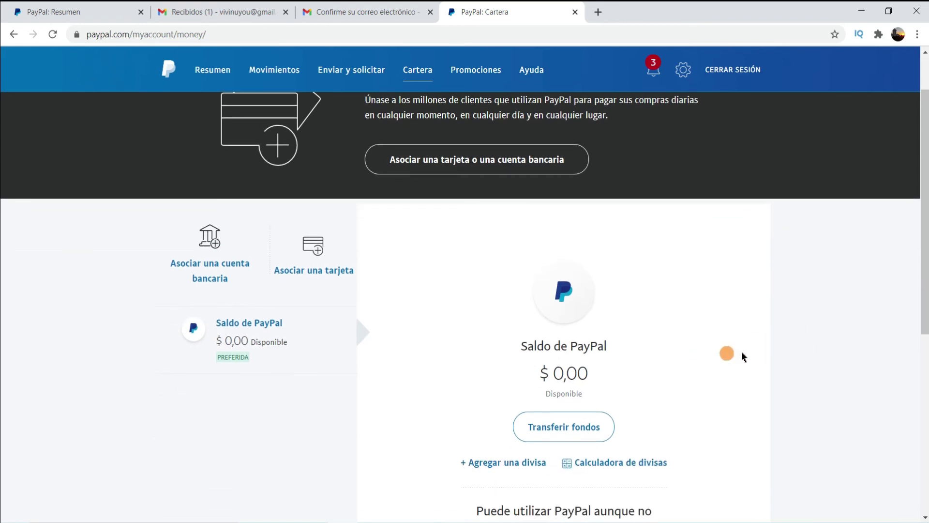
pyautogui.scroll(-1, 790, 345)
pyautogui.scroll(-1, 786, 345)
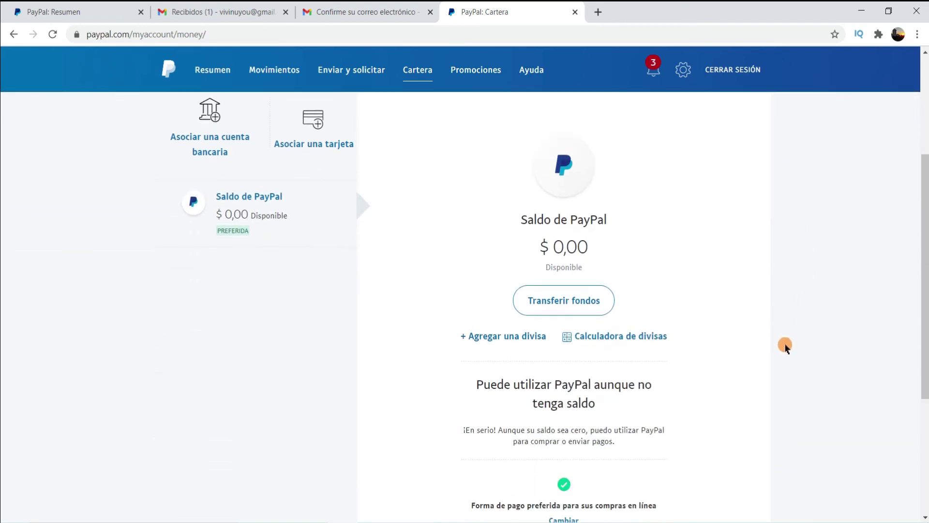
pyautogui.scroll(3, 785, 346)
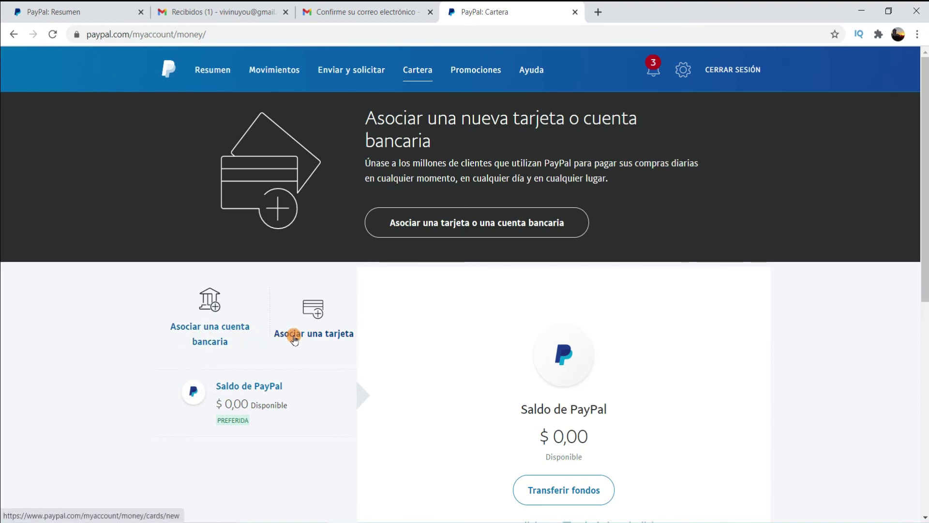
# Step: Open the Asociar tarjeta form and go through the card number, type, expiry and security code fields, leaving them empty
pyautogui.click(294, 335)
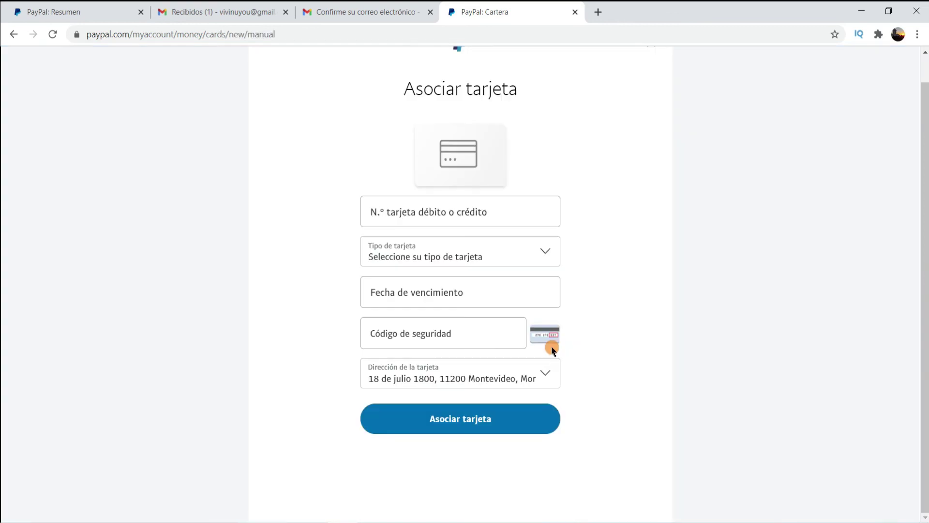
pyautogui.click(423, 212)
pyautogui.click(458, 257)
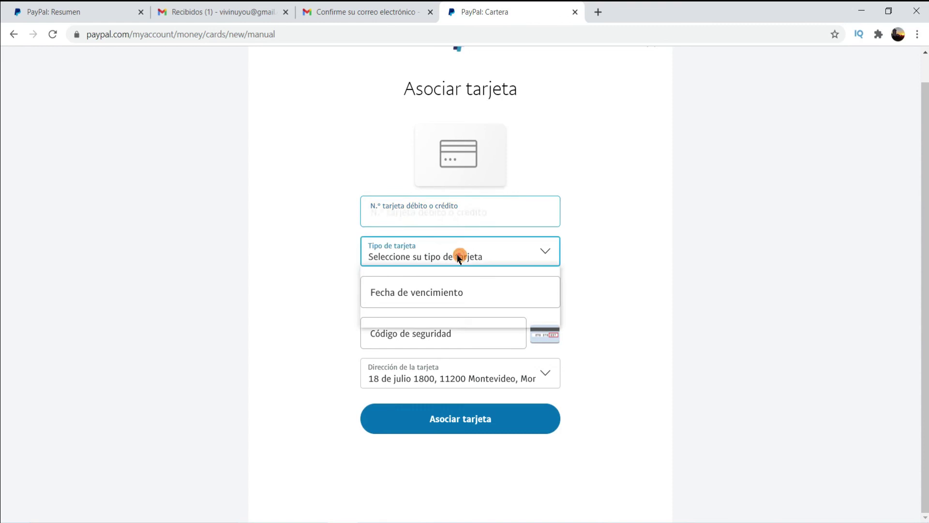
pyautogui.click(307, 336)
pyautogui.click(452, 294)
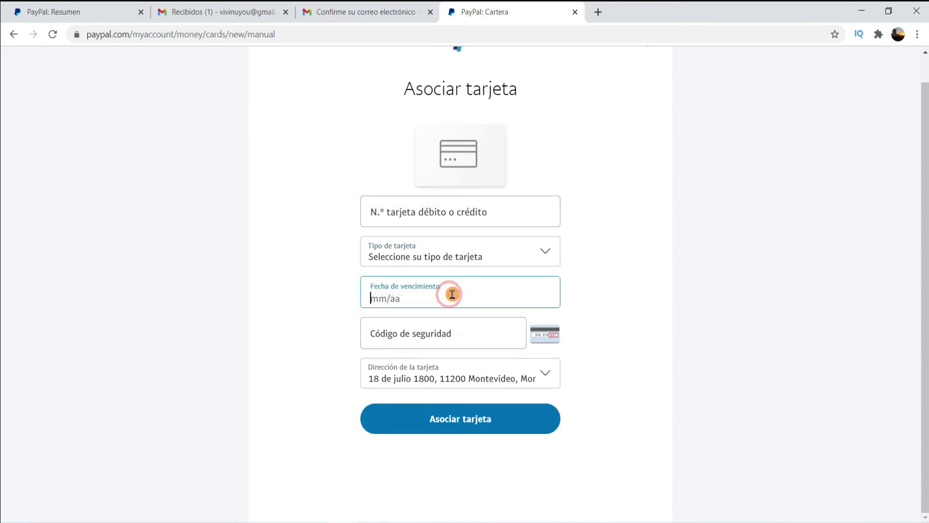
pyautogui.click(440, 333)
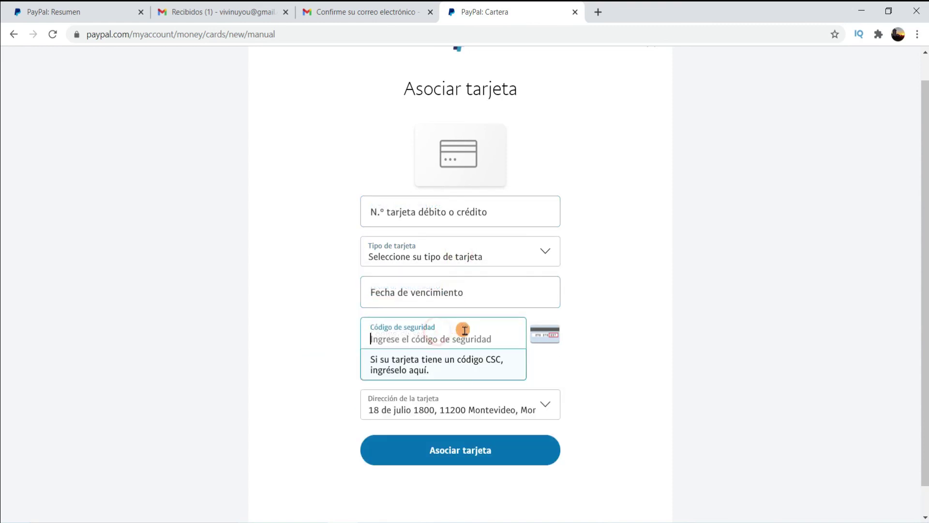
pyautogui.click(566, 364)
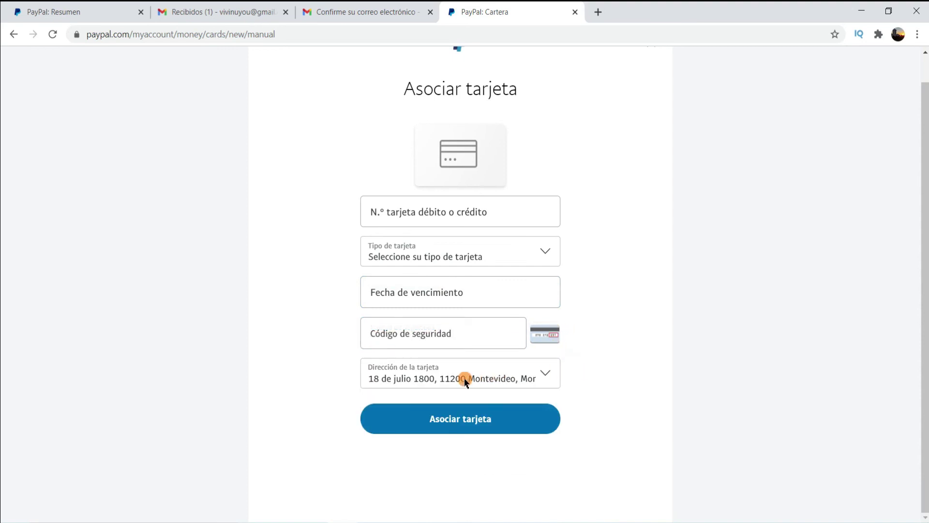